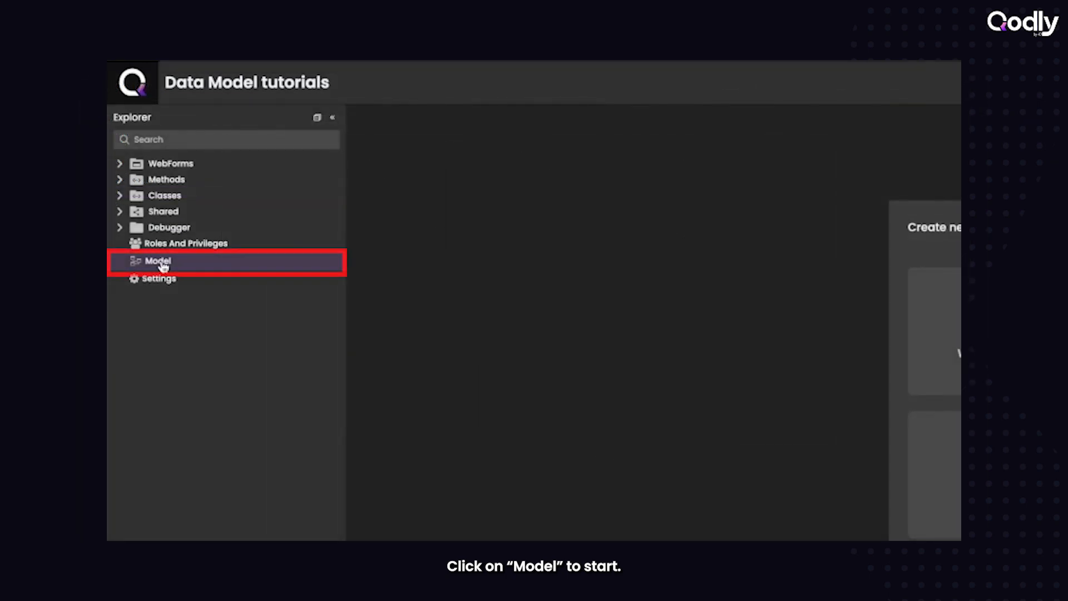
- Open the data model, create a dataclass named Patient, and reposition its box on the canvas
click(163, 266)
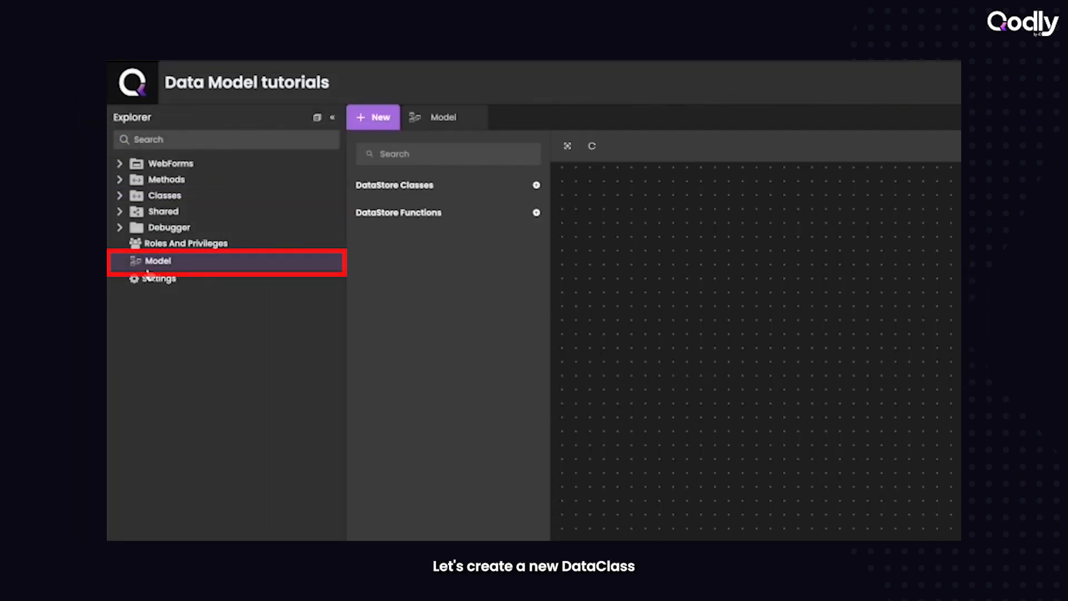
click(537, 186)
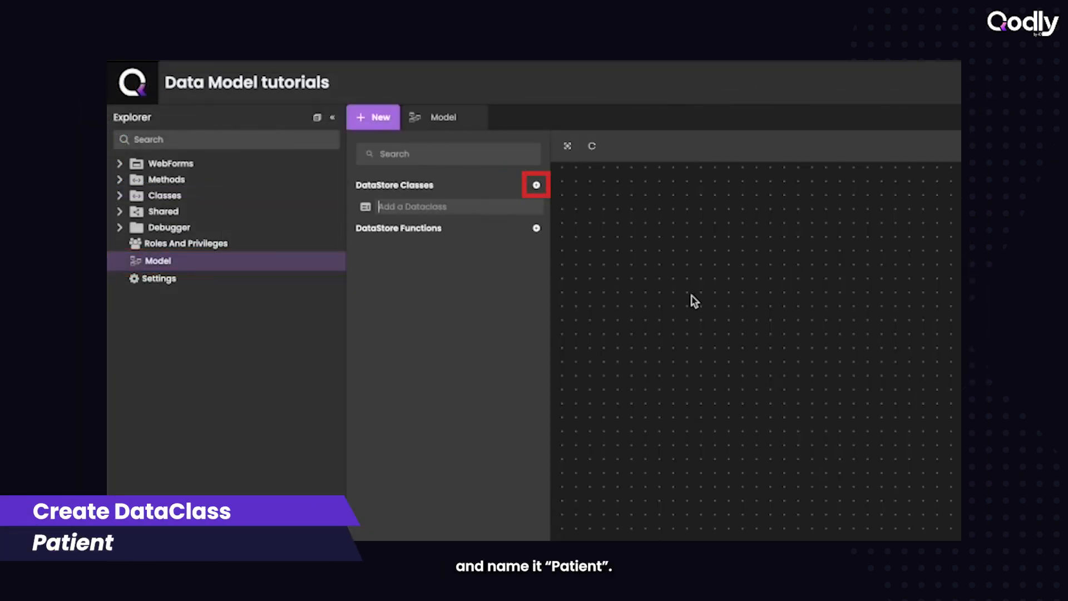
text(Patient)
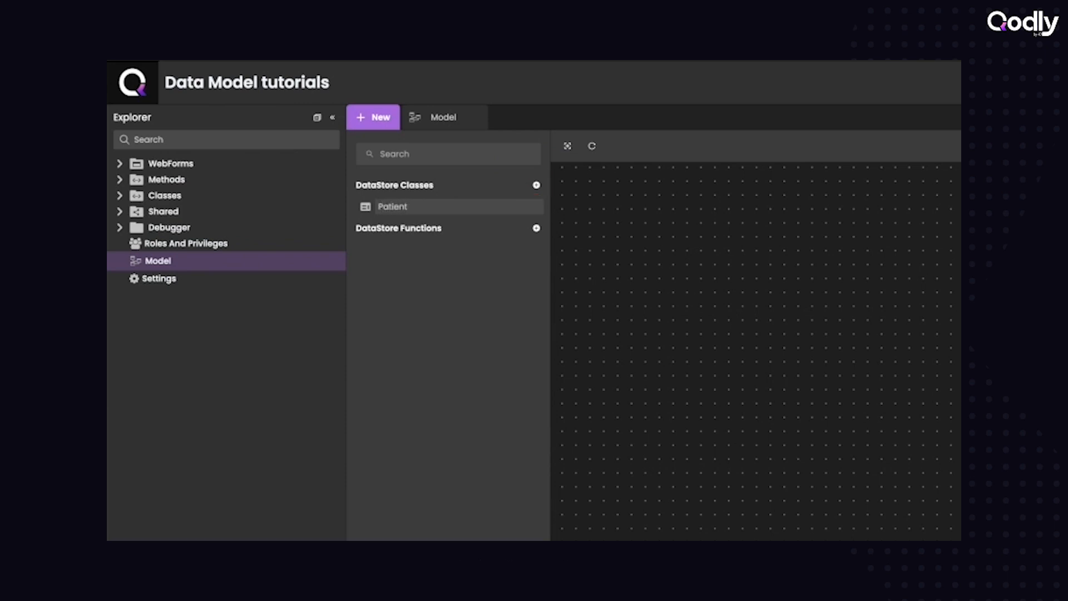
key(Return)
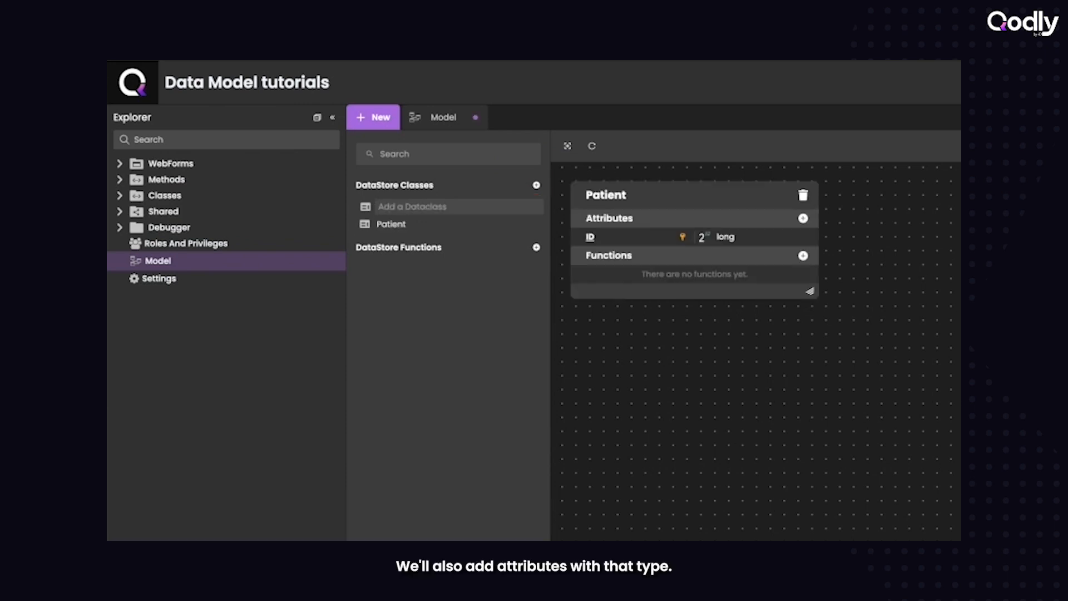
drag(746, 196, 778, 221)
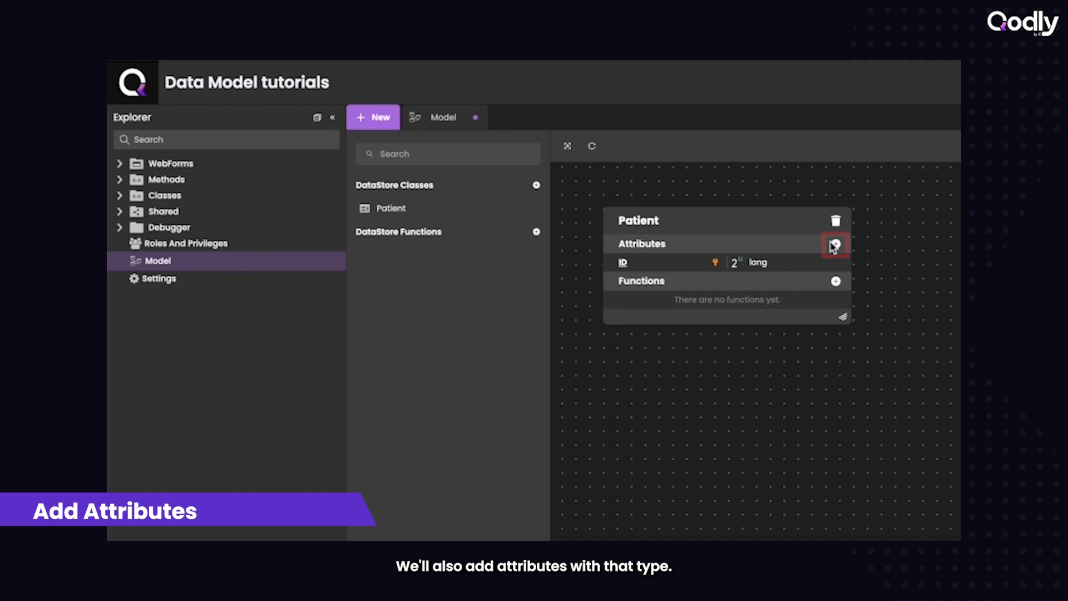
- Add an attribute named firstname of type String to the Patient dataclass
click(835, 243)
text(firstn)
key(Tab)
key(Down)
key(Return)
- Add an attribute named lastname of type String to the Patient dataclass
key(Return)
text(lastname)
key(Tab)
key(Down)
key(Return)
key(Return)
- Add an attribute named photo of type Image to the Patient dataclass and finish entering attributes
text(P)
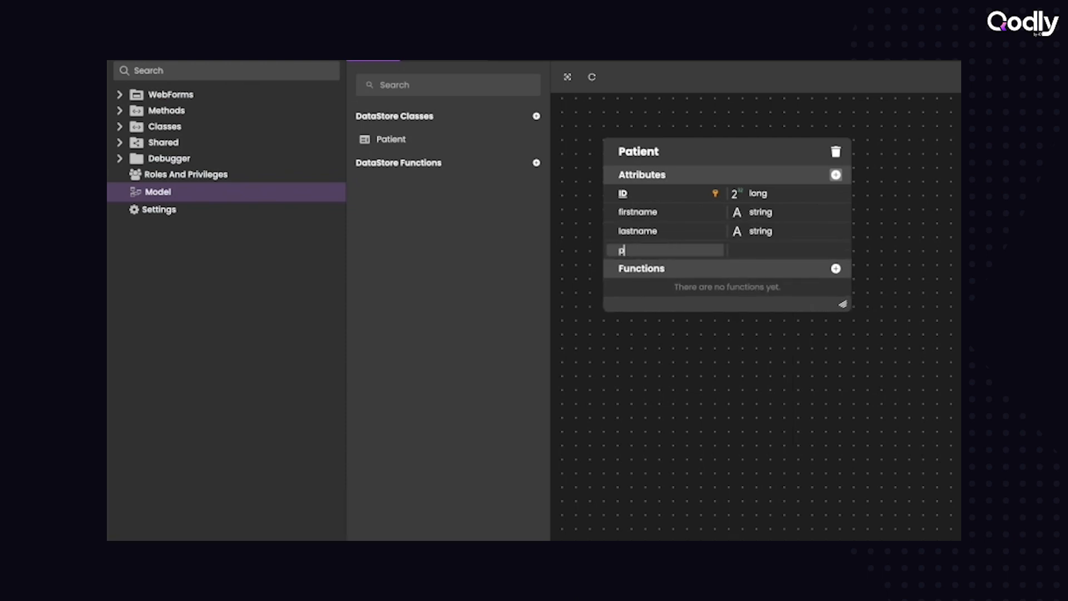
key(Tab)
key(Down)
key(Down)
key(Down)
key(Down)
key(Down)
key(Down)
key(Down)
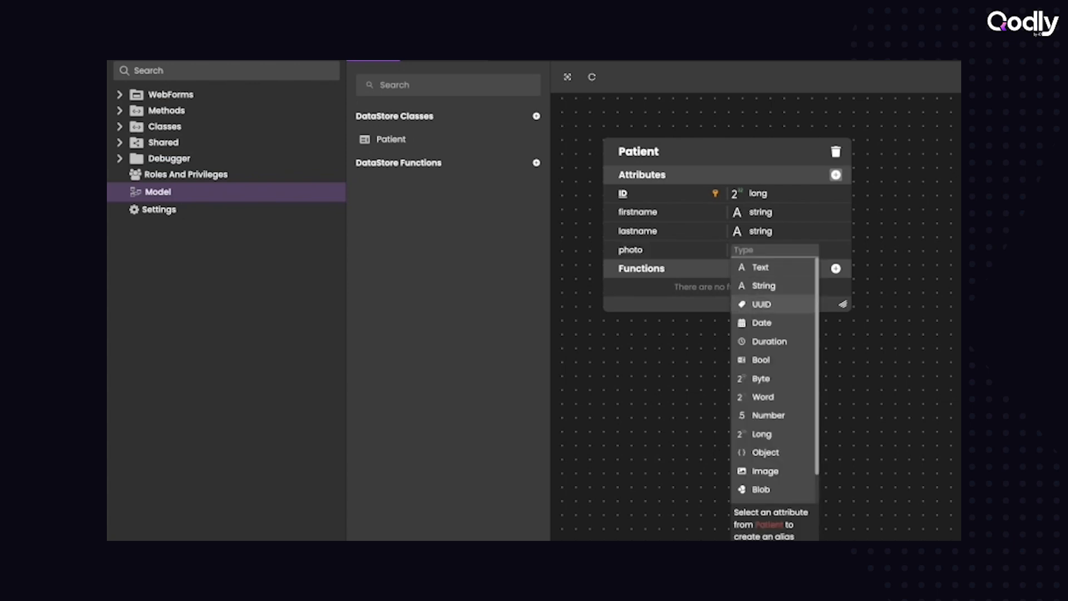
key(Down)
key(Down)
key(Down)
key(Down)
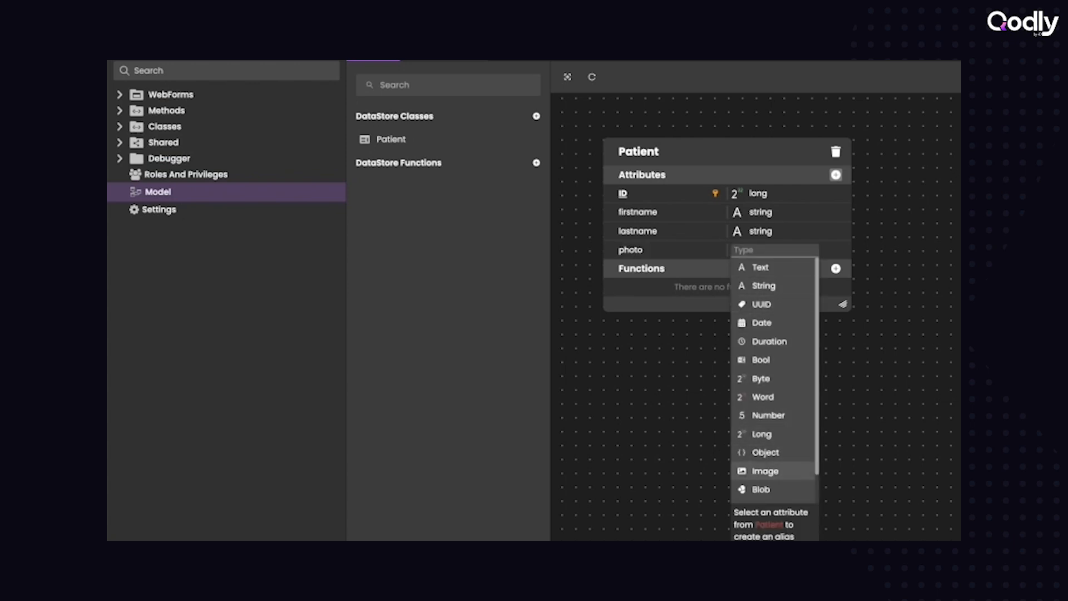
key(Return)
key(Return)
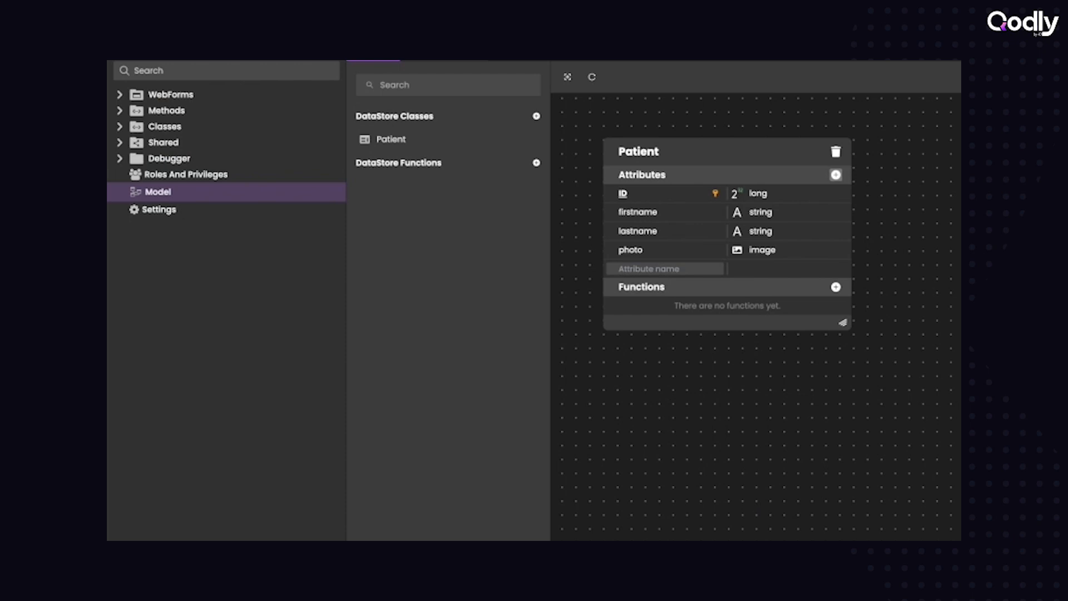
click(901, 234)
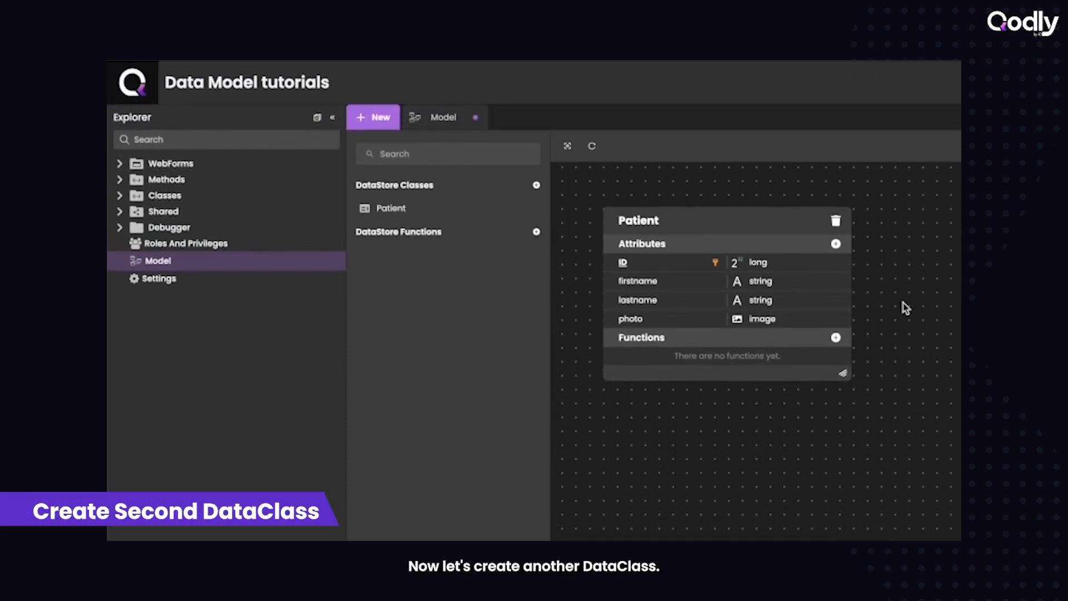
- Create a second dataclass named Appointment and place it to the right of Patient on the canvas
click(537, 185)
text(Appointment)
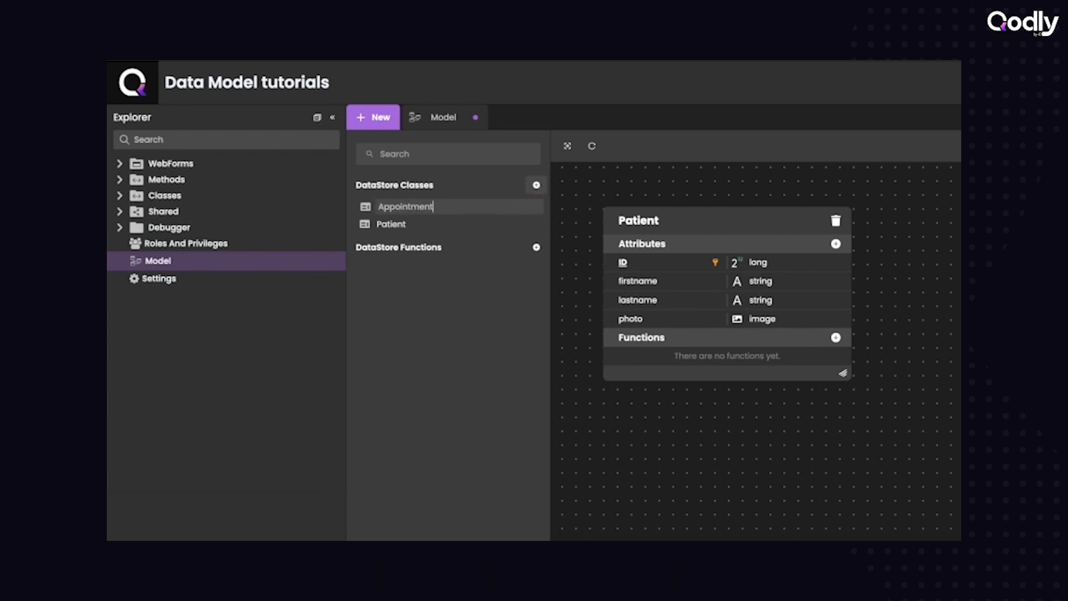
key(Return)
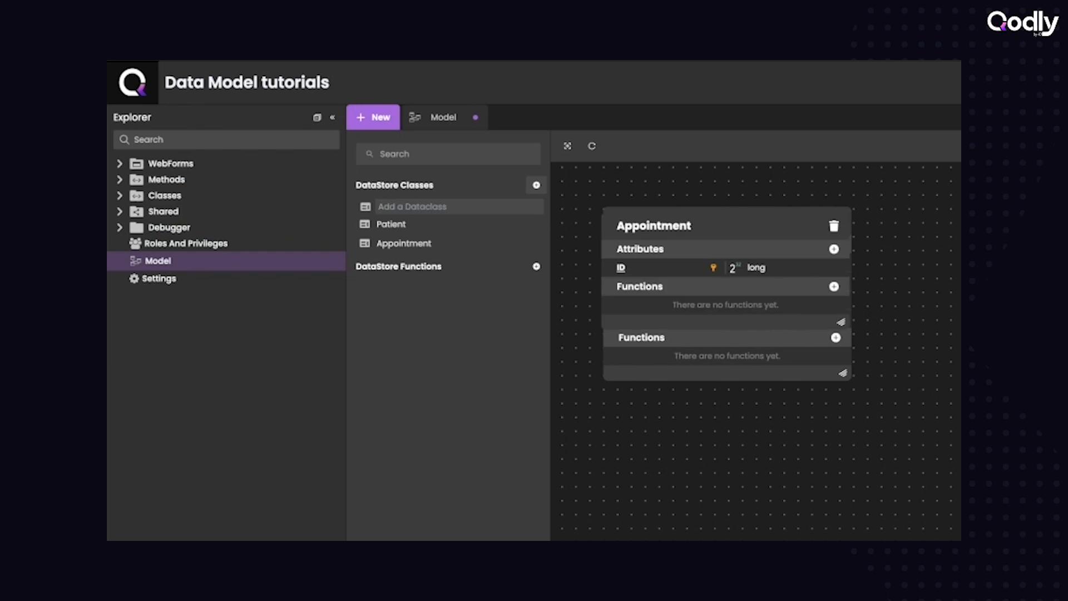
drag(756, 211, 1050, 247)
drag(903, 216, 1005, 220)
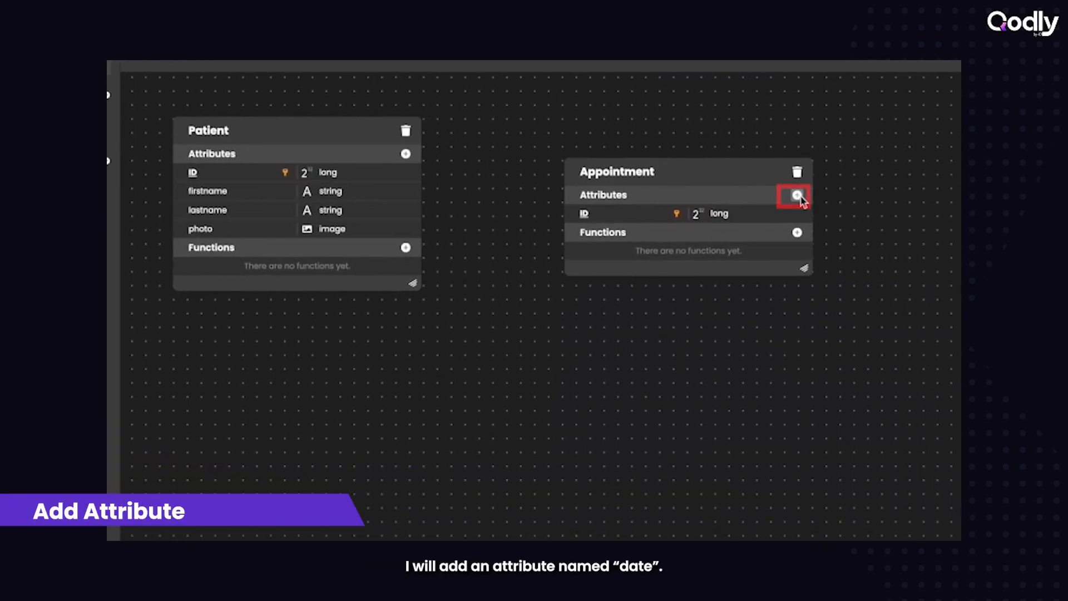
- Add an attribute named date of type Date to the Appointment dataclass
click(799, 196)
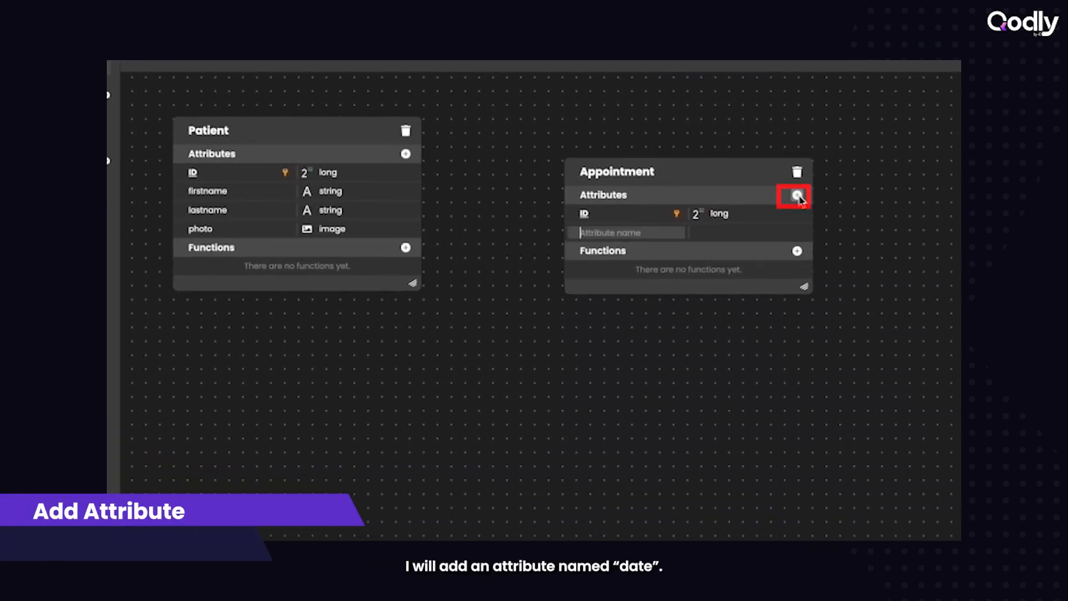
text(date)
key(Tab)
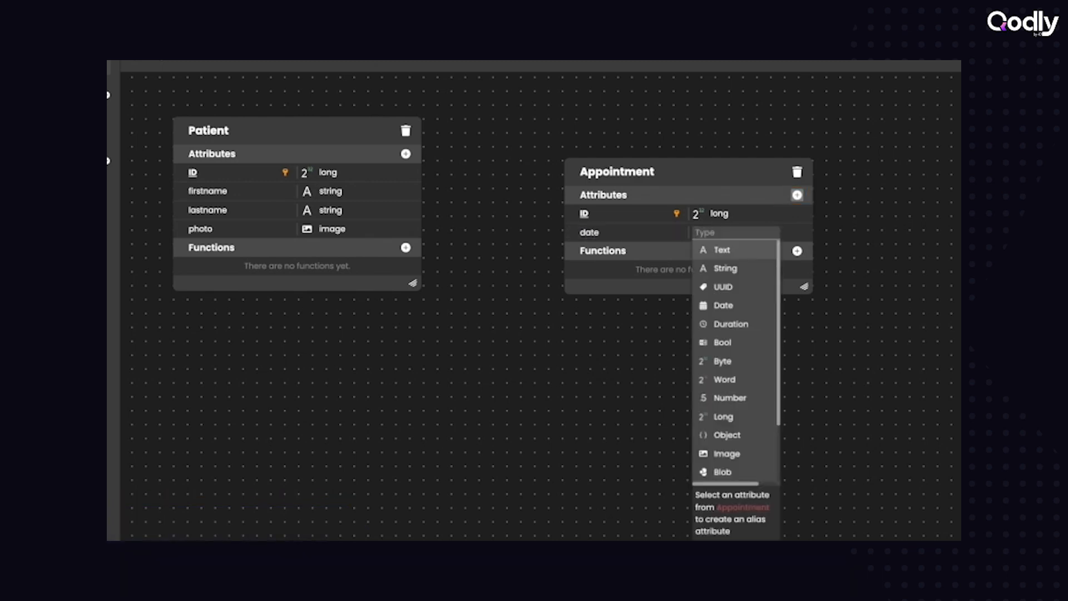
key(Down)
key(Down)
key(Down)
key(Return)
click(806, 369)
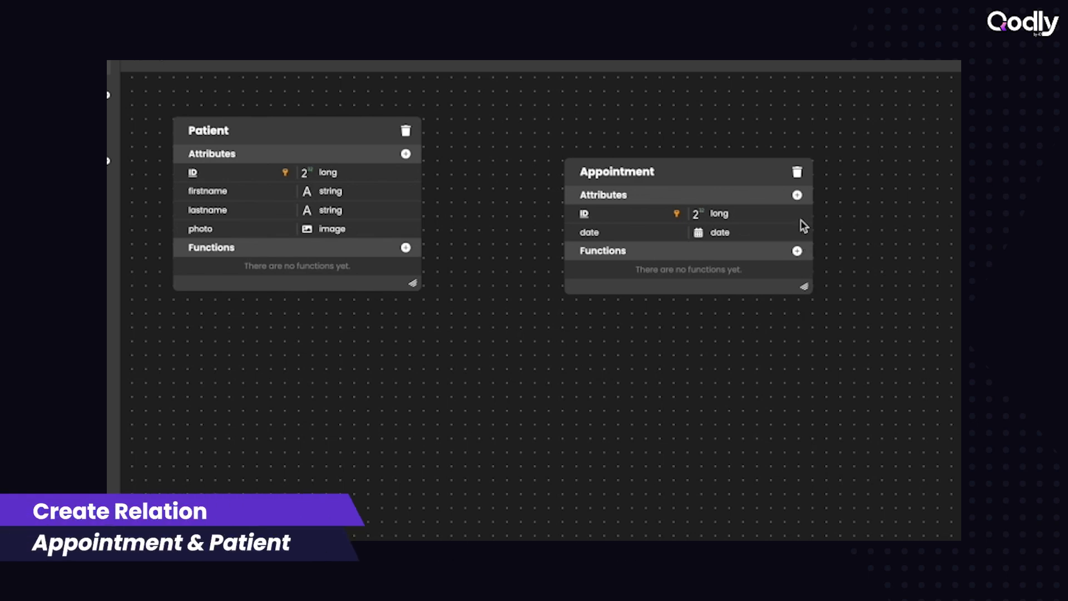
- Relate Appointment to Patient by adding an Appointment attribute named patient of type Patient
click(797, 196)
text(patient)
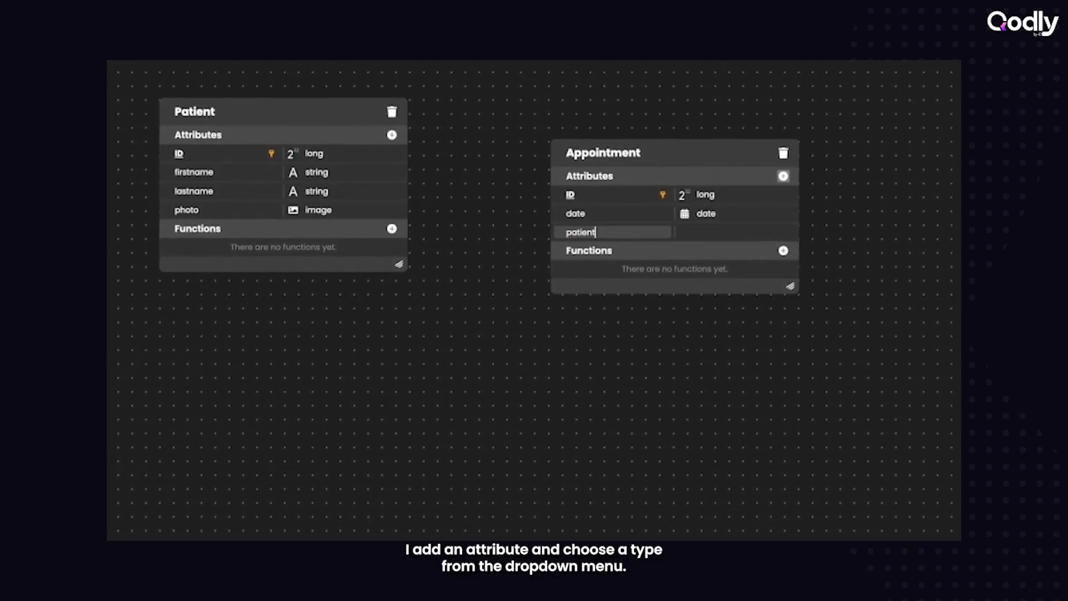
key(Tab)
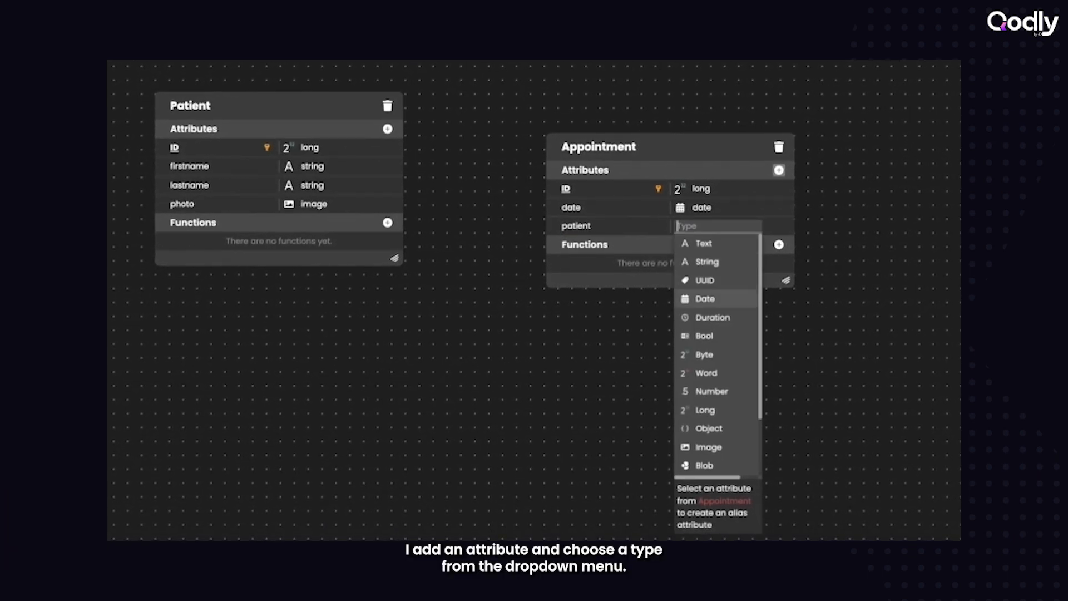
key(Down)
key(Down)
key(Down)
key(Down)
key(Down)
key(Down)
key(Down)
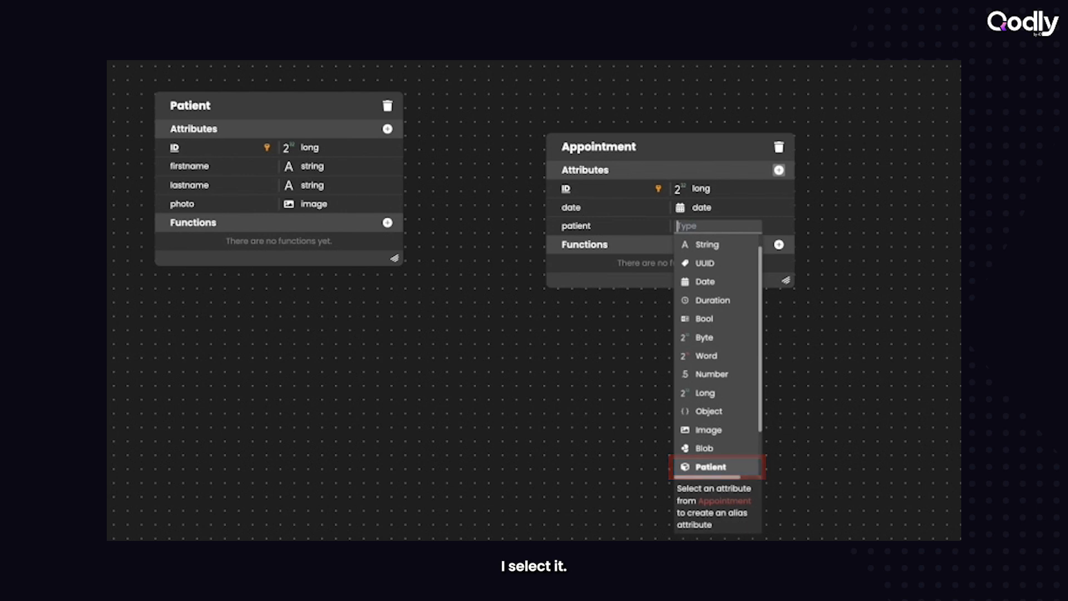
key(Return)
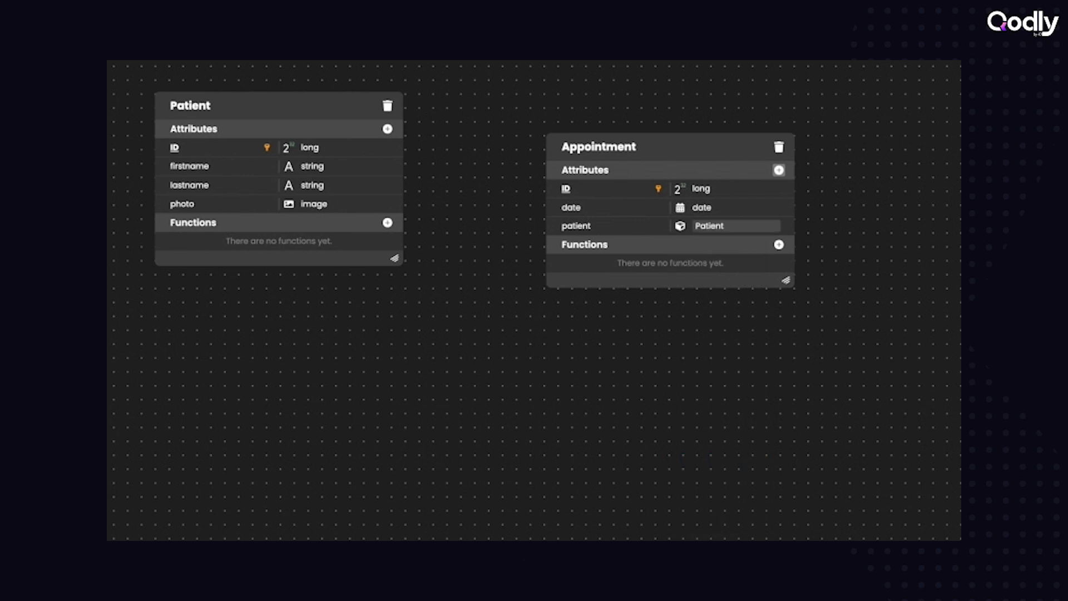
key(Return)
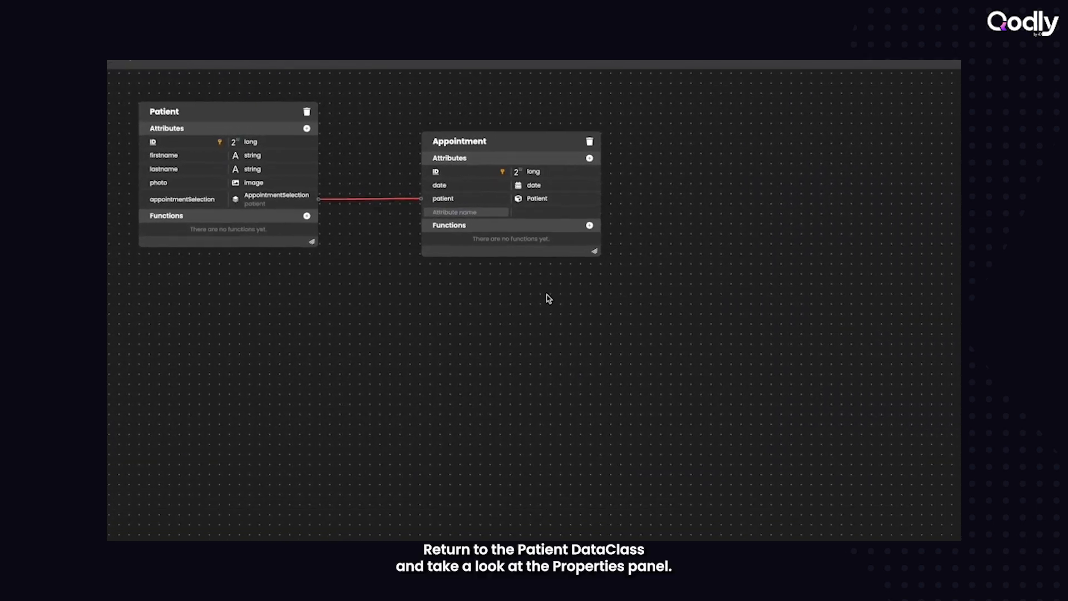
click(660, 340)
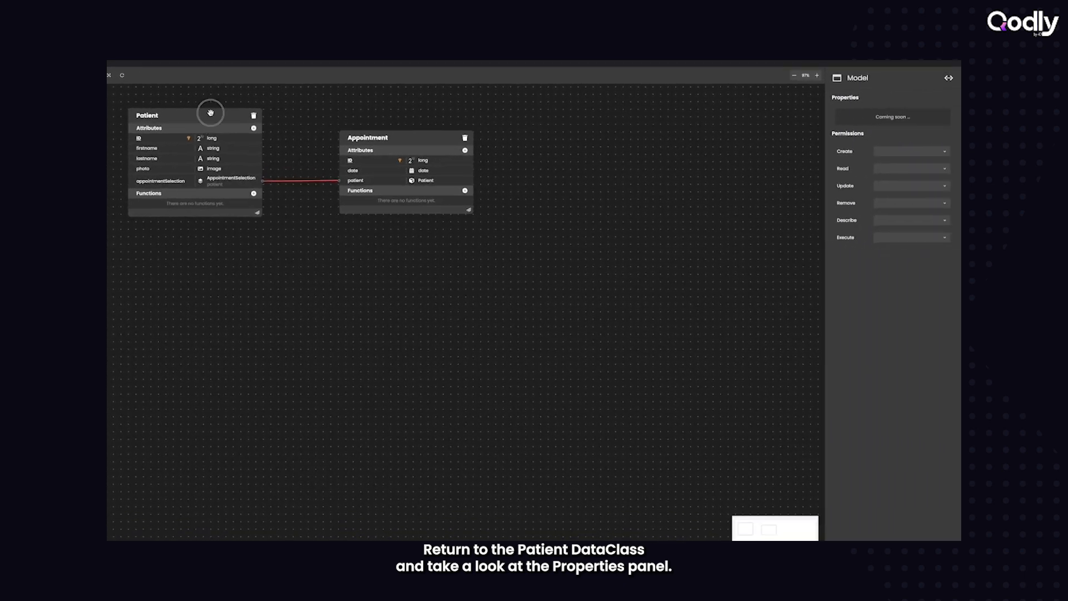
- Rename the appointmentSelection relation attribute in the Patient dataclass to appointments
click(210, 112)
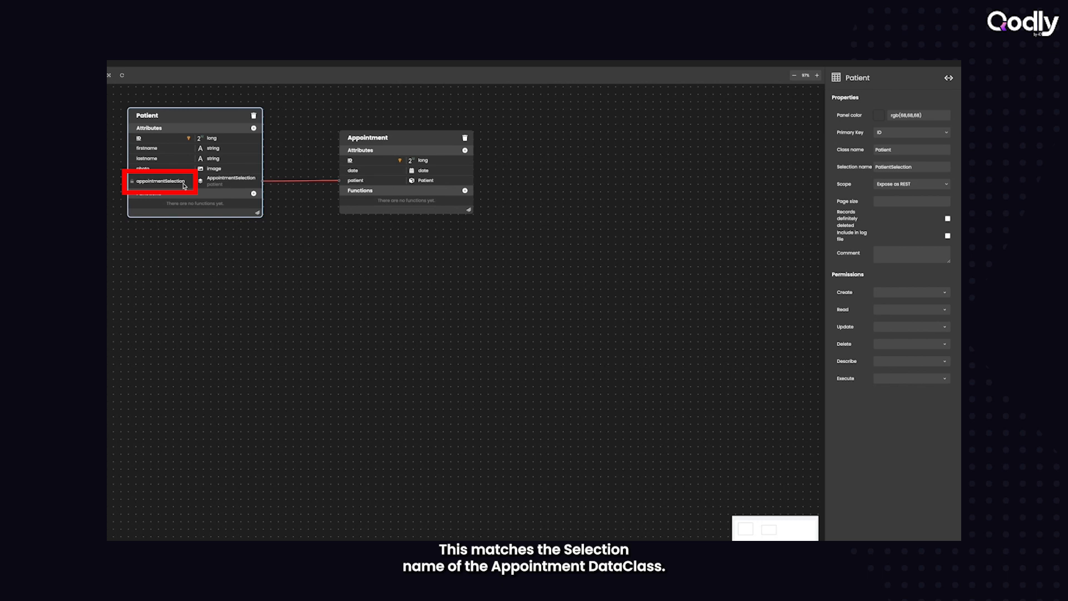
click(400, 140)
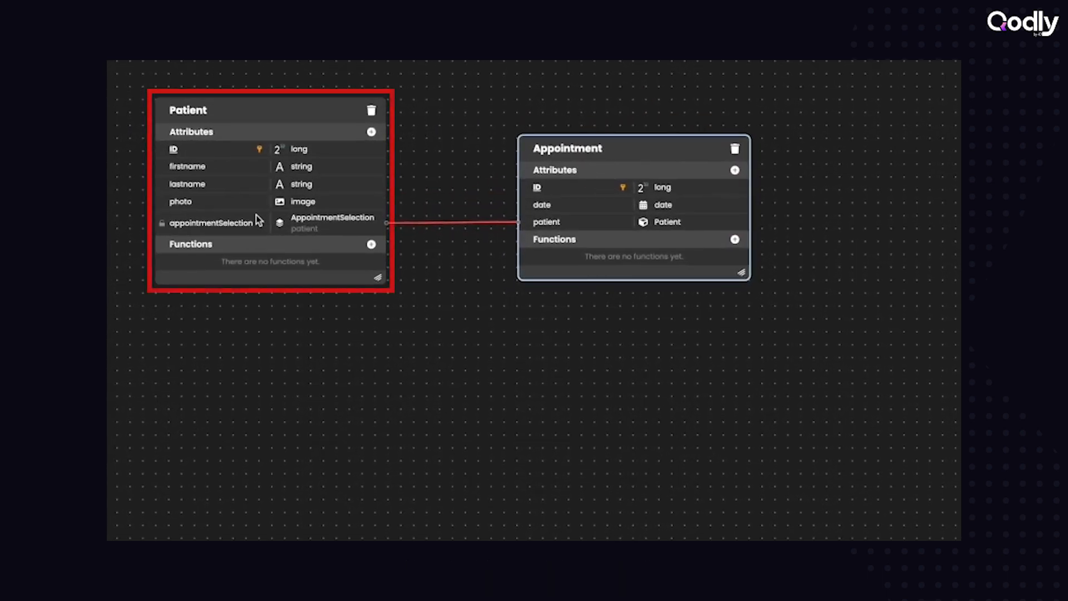
click(235, 223)
click(224, 222)
text(s)
key(Delete)
key(Delete)
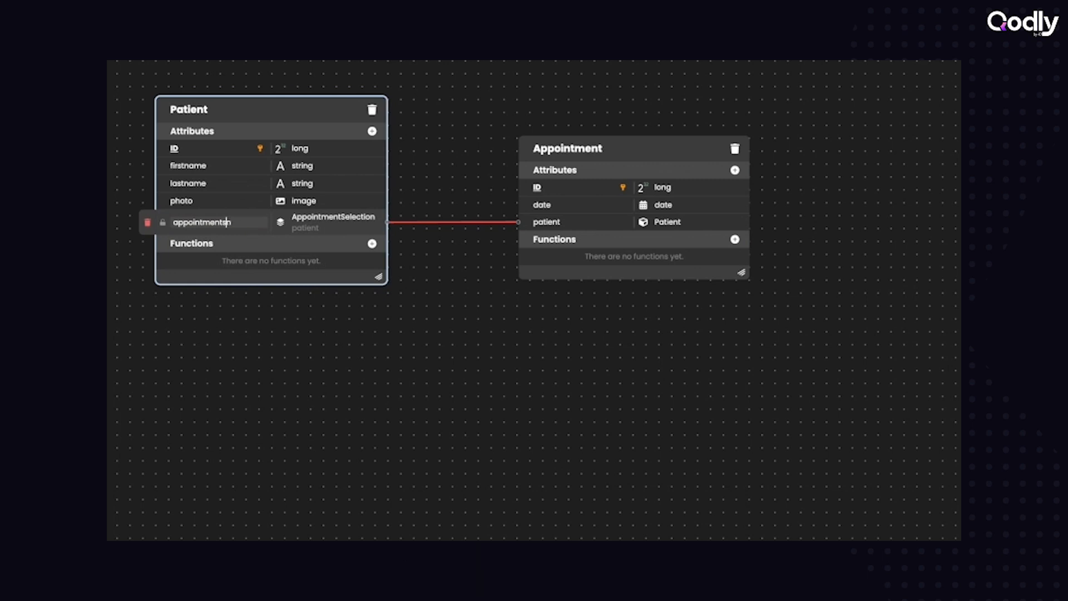
key(Return)
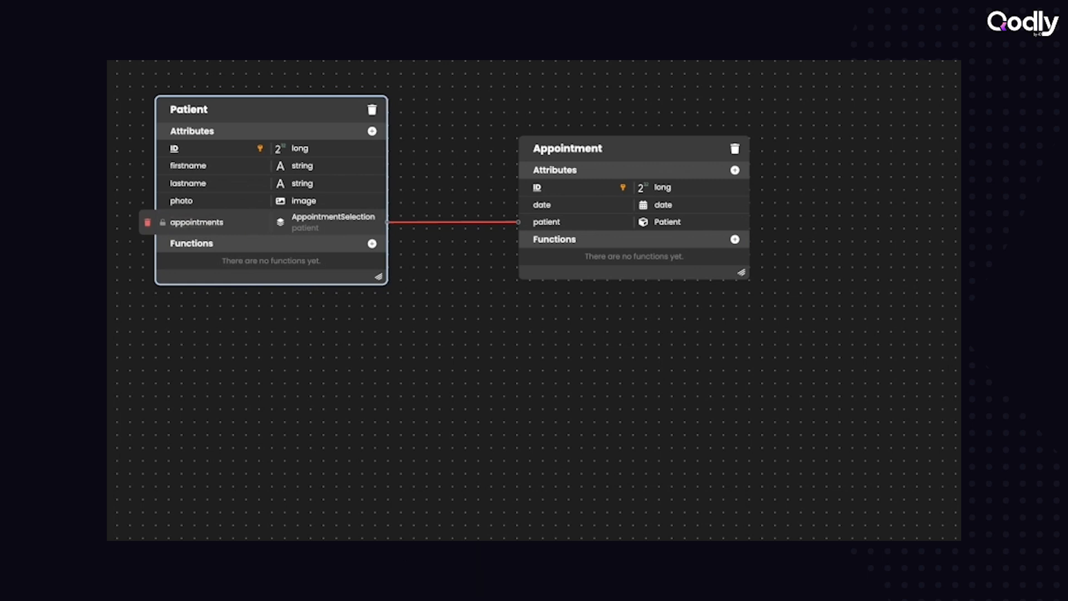
click(279, 343)
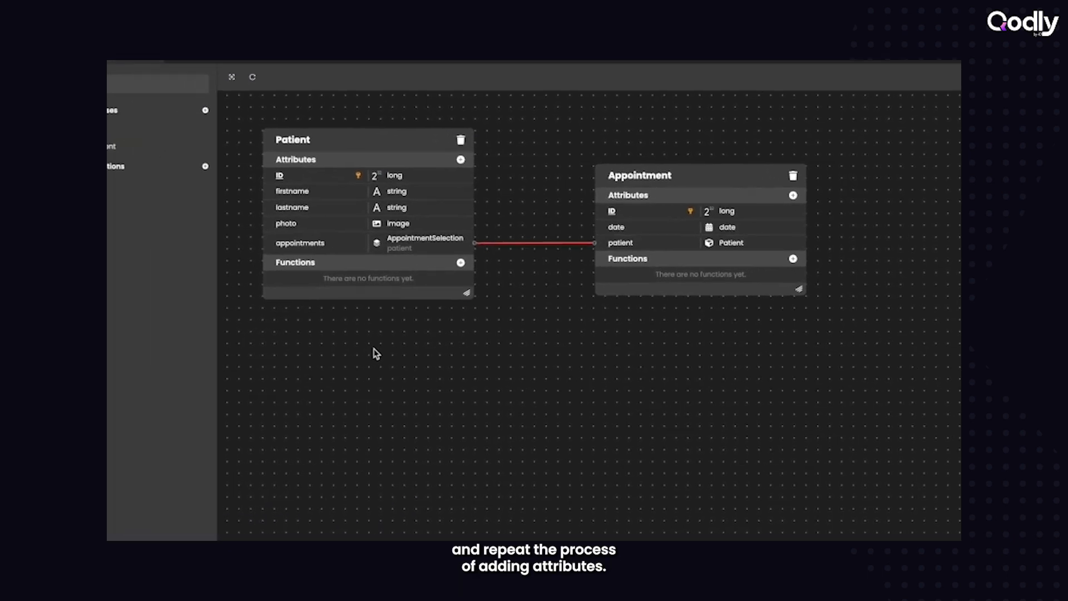
- Create a third dataclass named Doctor in the model
click(262, 129)
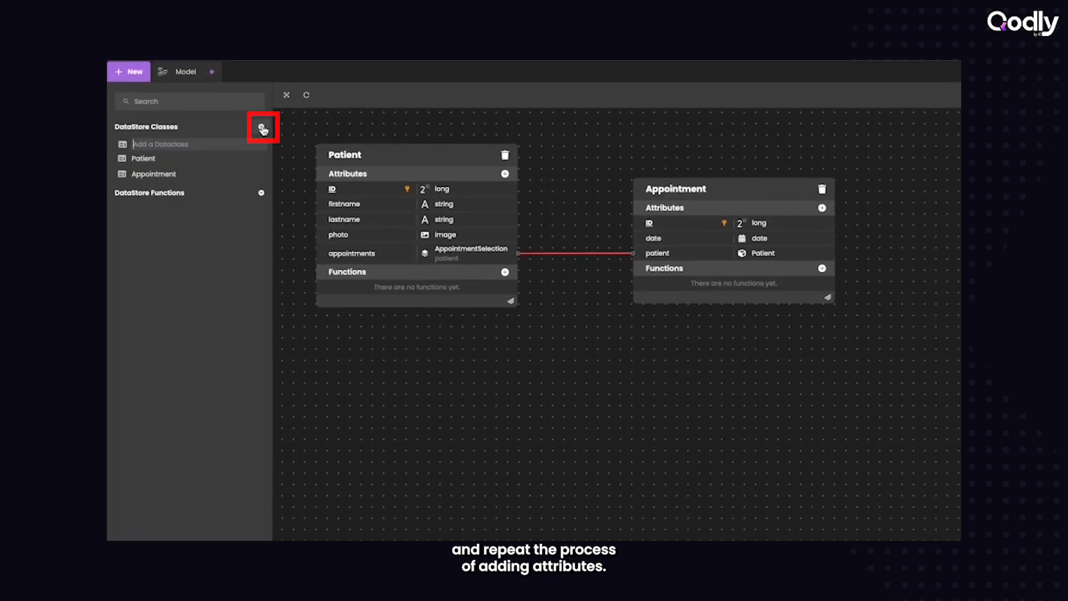
text(Do)
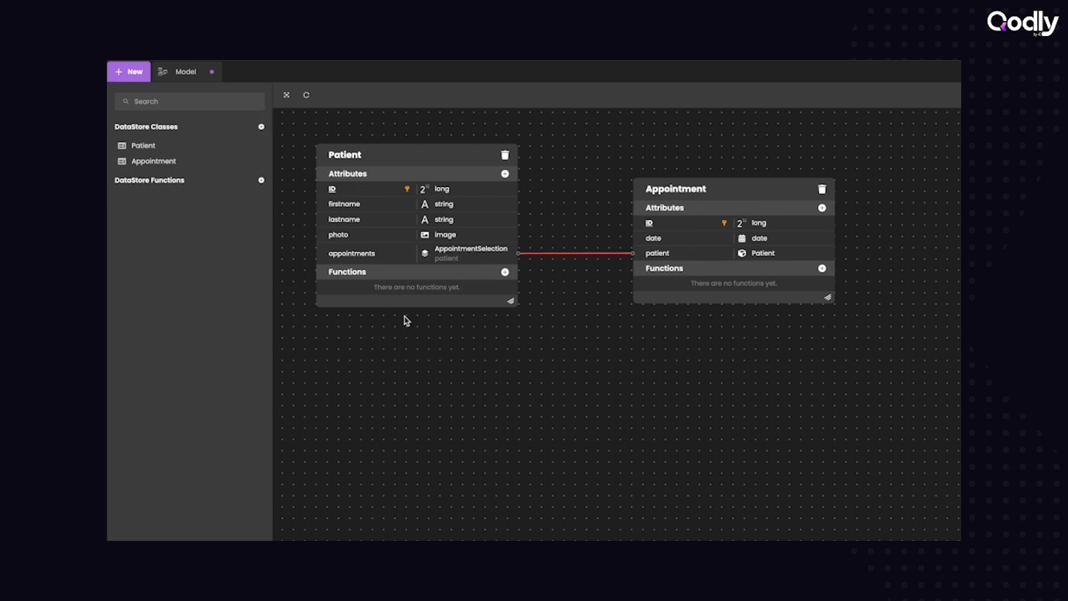
click(262, 127)
text(D)
key(Return)
- Add two String attributes named firstname and lastname to the Doctor dataclass
click(796, 162)
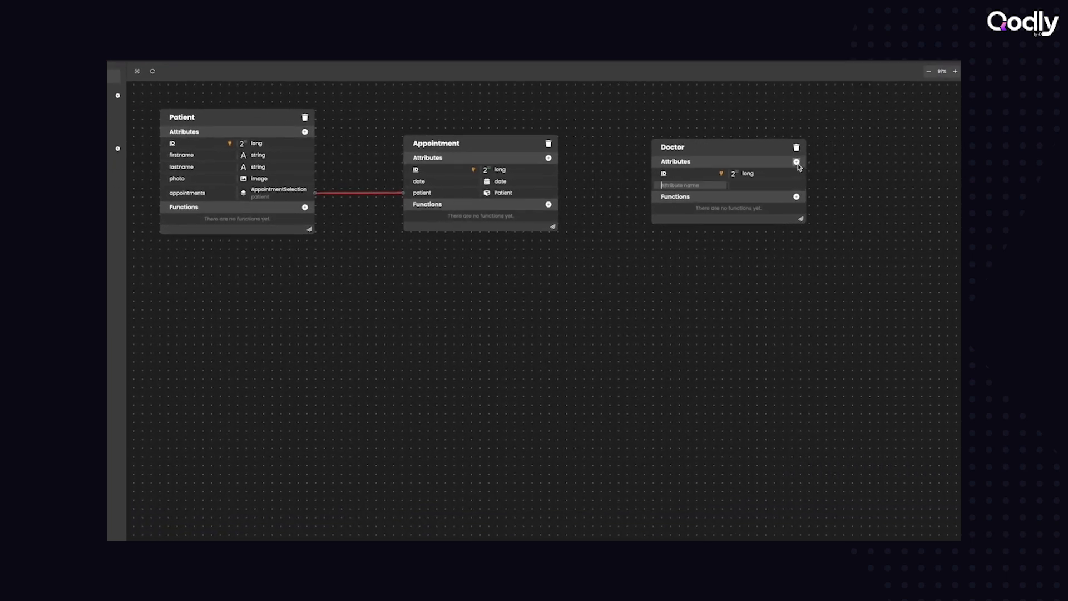
text(firstname)
key(Return)
text(lastname)
key(Return)
key(Return)
- Add an attribute named info of type Object to the Doctor dataclass and finish entering attributes
text(info)
key(Return)
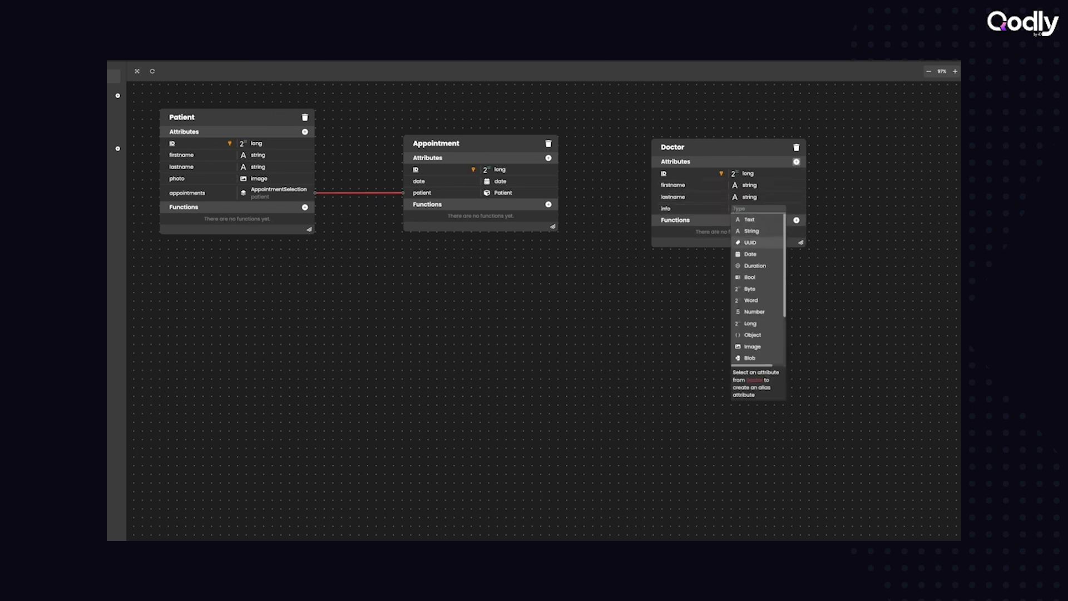
key(Down)
key(Down)
key(Return)
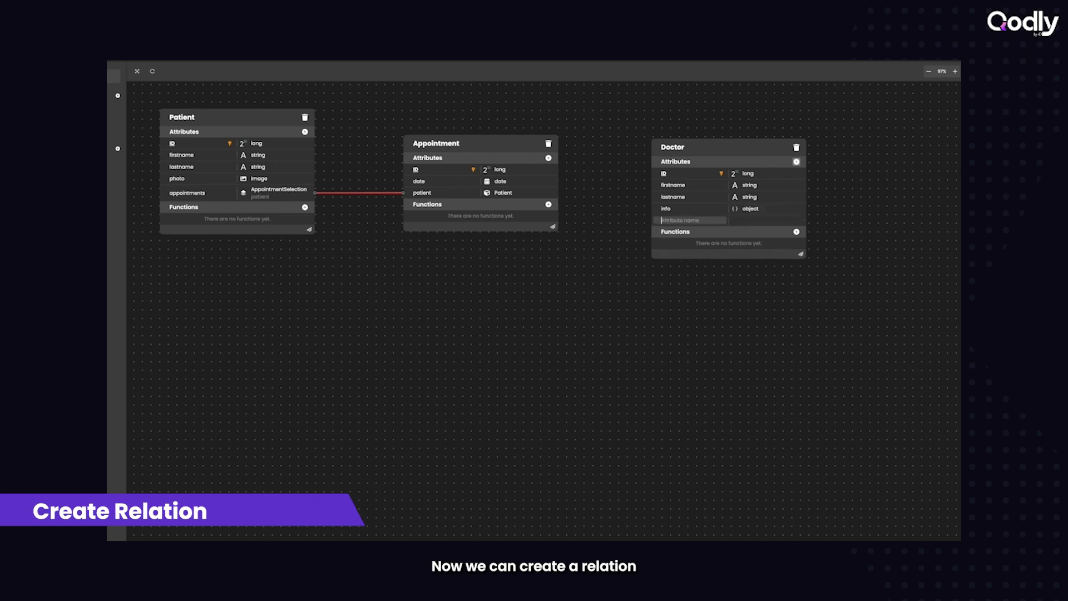
key(Escape)
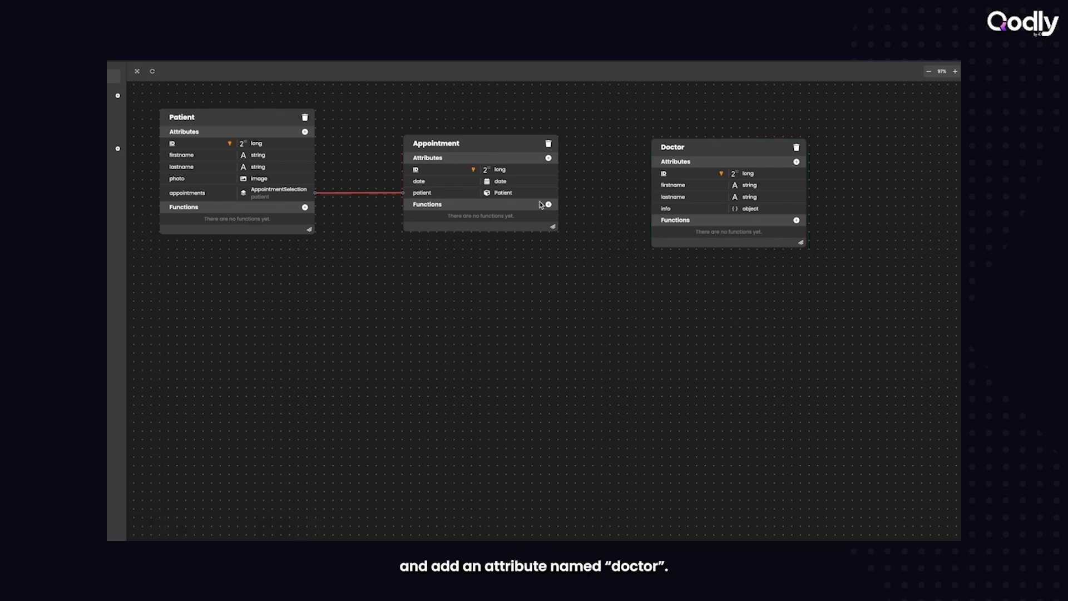
- Relate Appointment to Doctor by adding an Appointment attribute named doctor of type Doctor
click(505, 145)
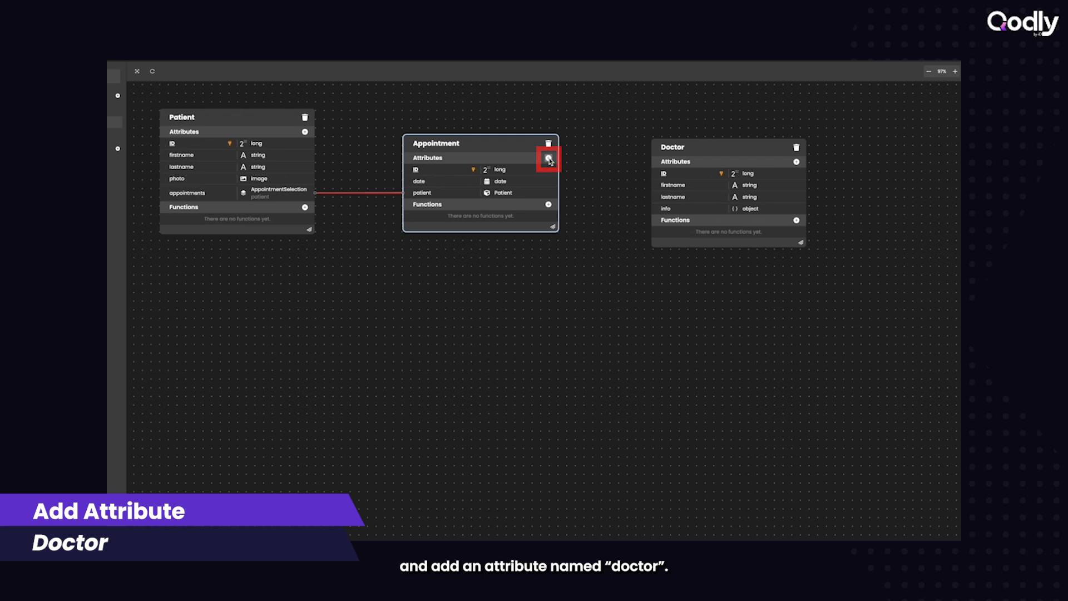
click(548, 158)
text(doctor)
key(Tab)
key(Down)
key(Down)
key(Down)
key(Down)
key(Down)
key(Down)
key(Down)
key(Down)
key(Down)
key(Down)
key(Down)
key(Return)
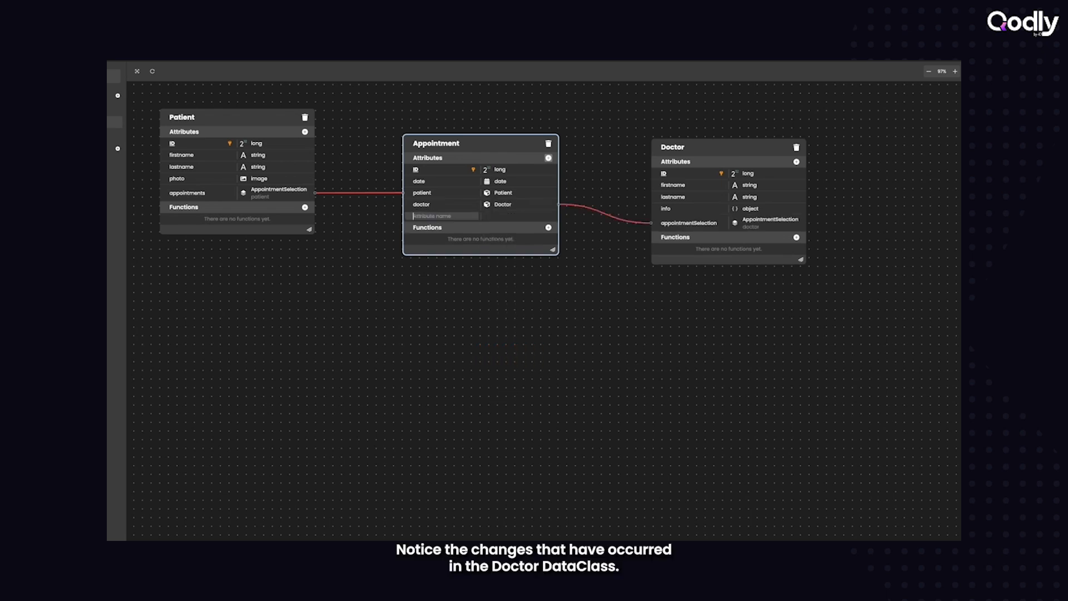
click(586, 264)
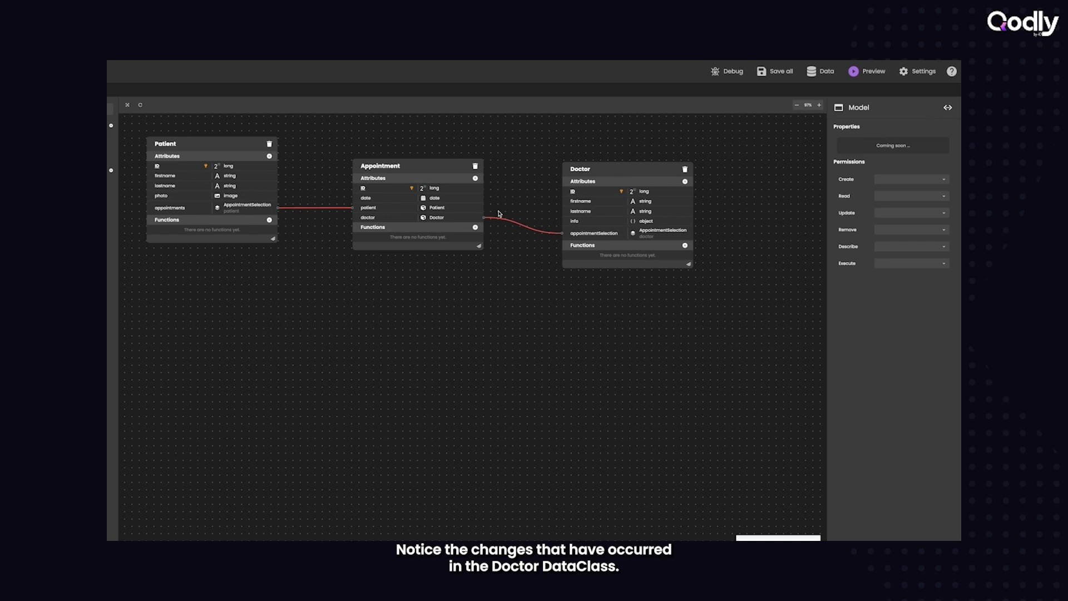
- Examine the properties of the Doctor and Appointment dataclasses, comparing the selection name with the relation attribute's type
click(608, 172)
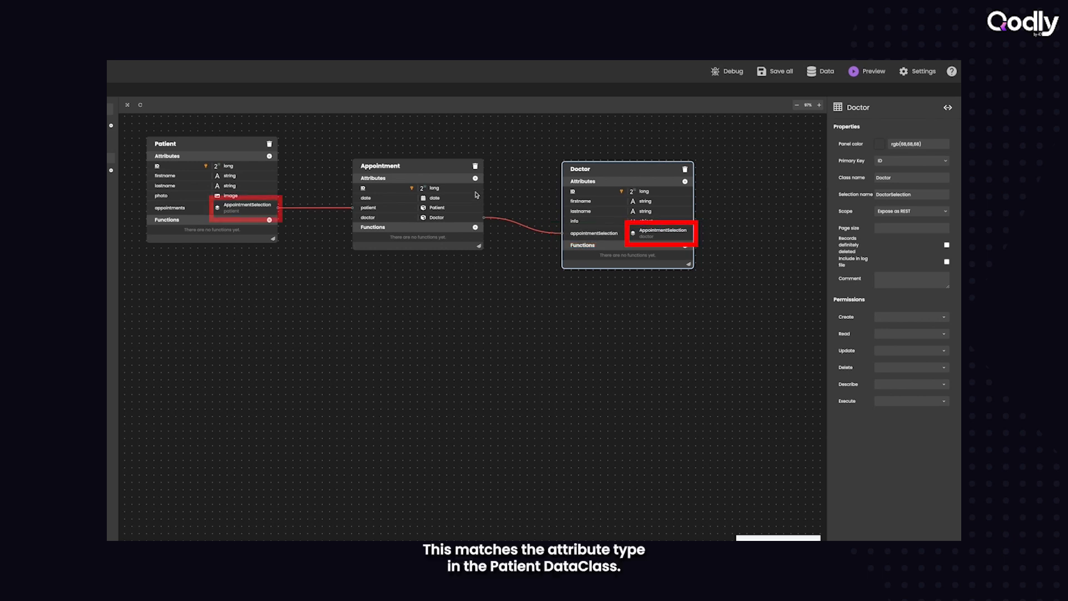
click(444, 165)
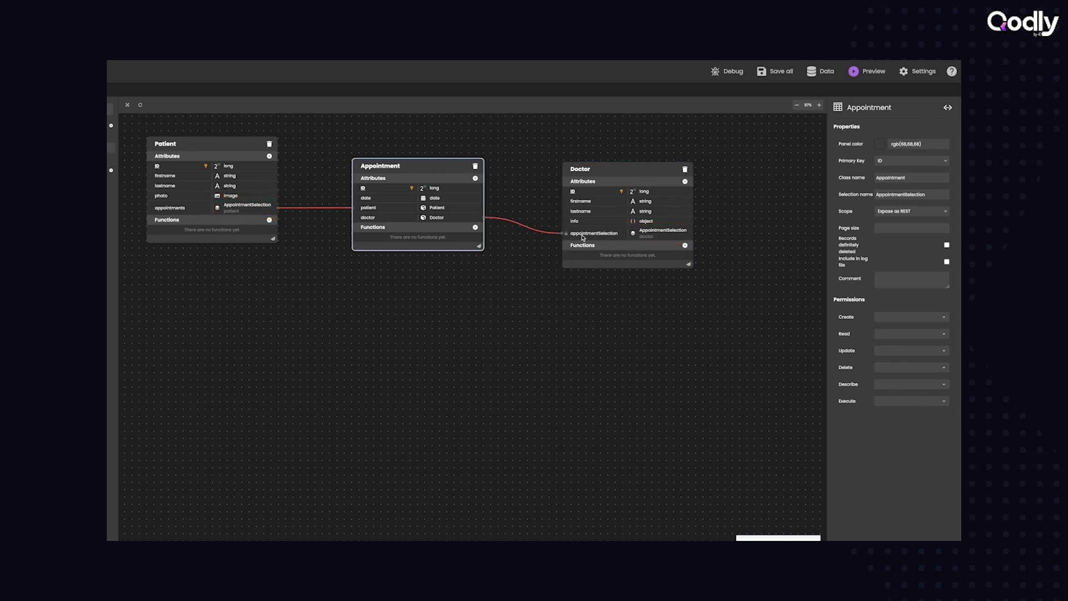
- Rename the Doctor dataclass's appointmentSelection relation attribute to appointments, matching the Patient dataclass
double_click(606, 233)
key(BackSpace)
key(BackSpace)
key(BackSpace)
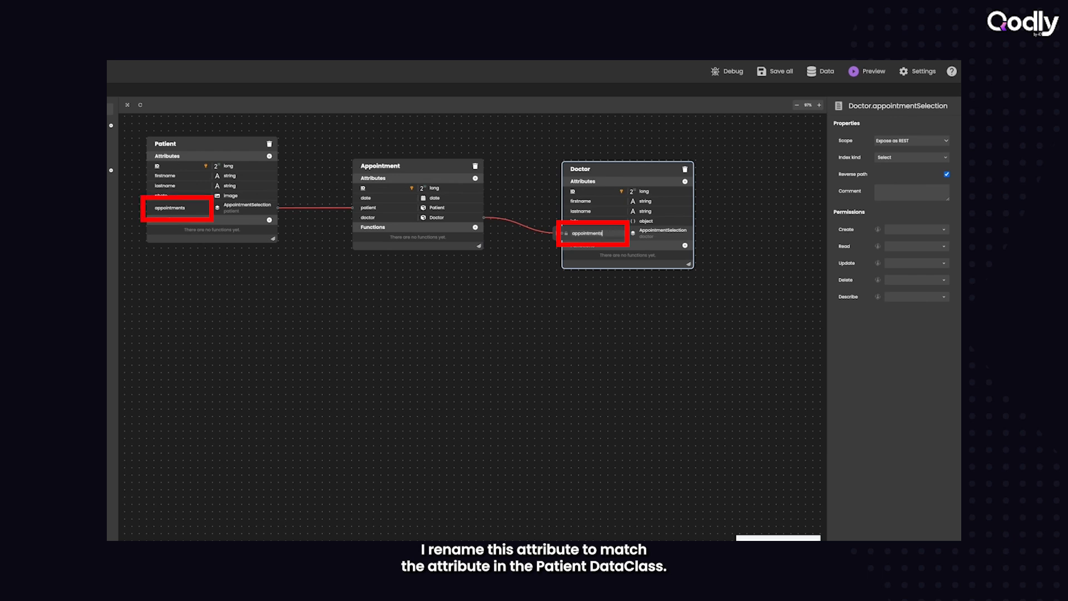
click(606, 308)
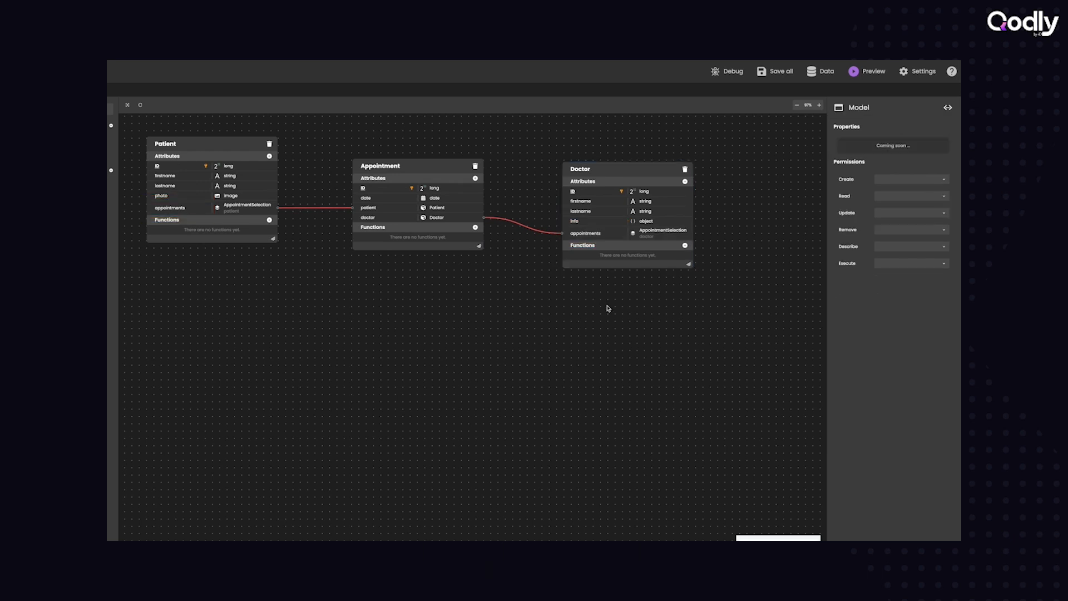
- Add an alias attribute named doctors with the path appointments.doctor to the Patient dataclass and save all changes to the model
click(280, 148)
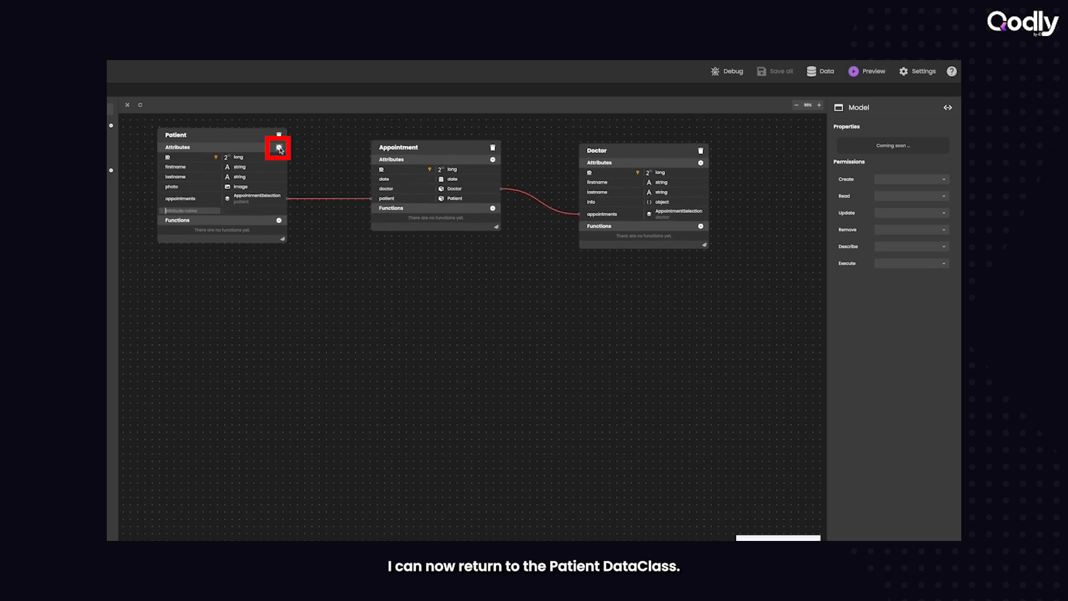
text(doctors)
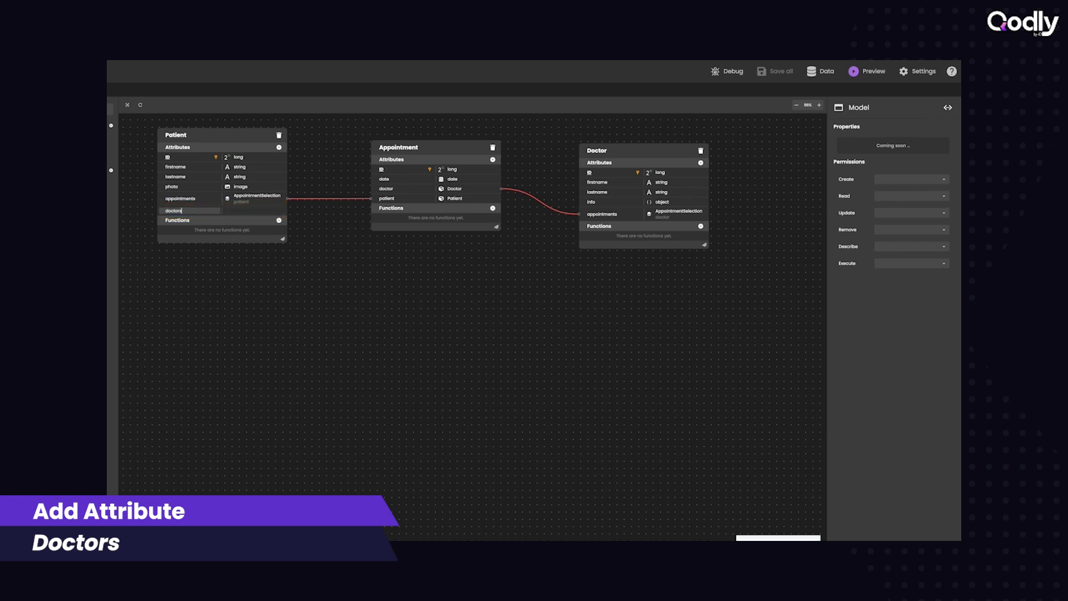
key(Tab)
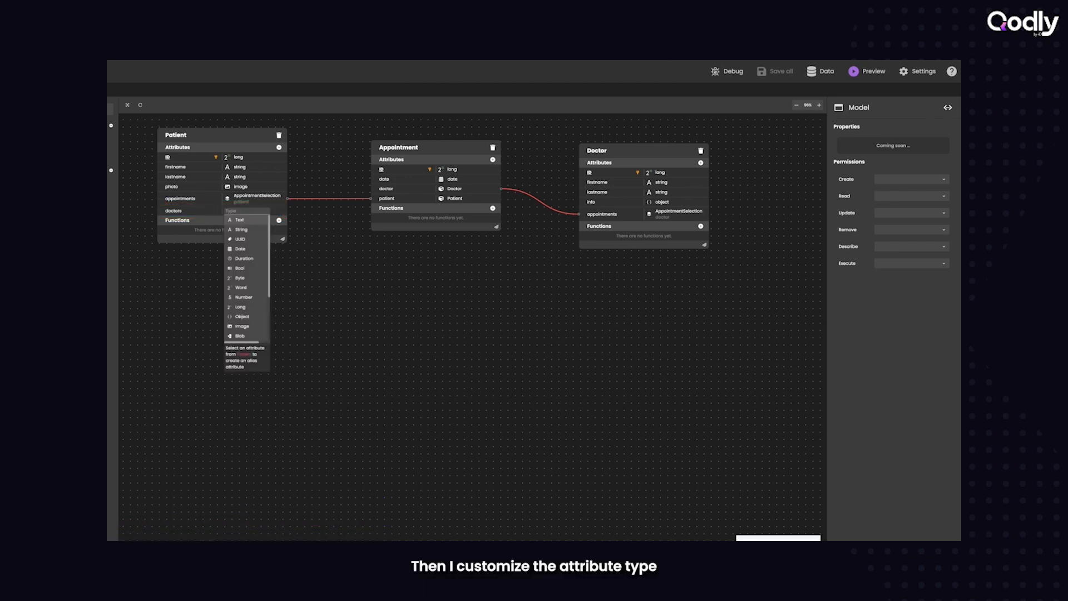
text(app)
key(Down)
key(Down)
key(Return)
text(.doctor)
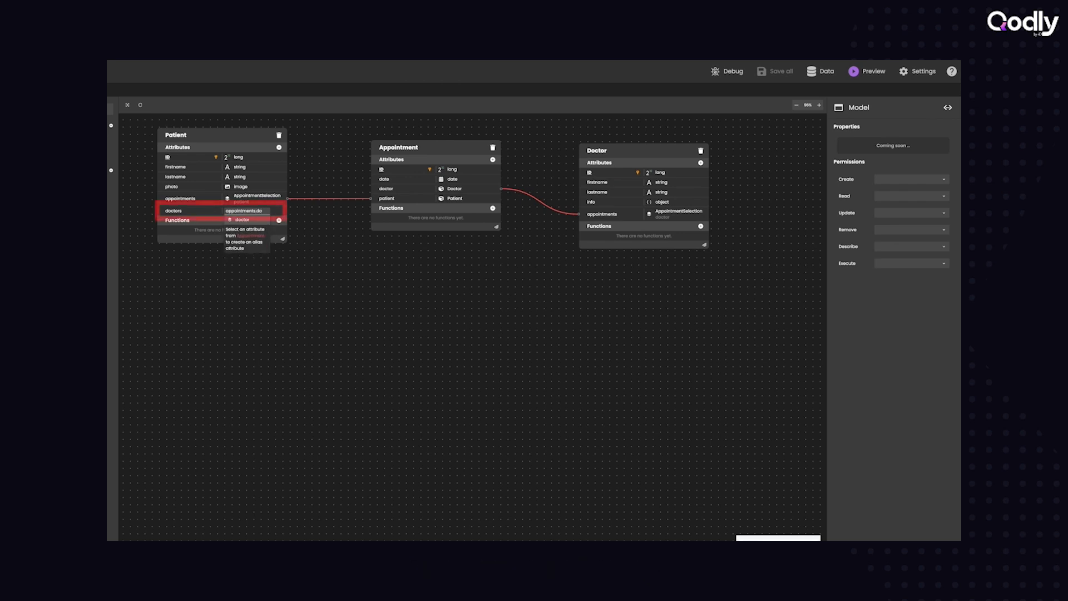
key(Return)
click(263, 288)
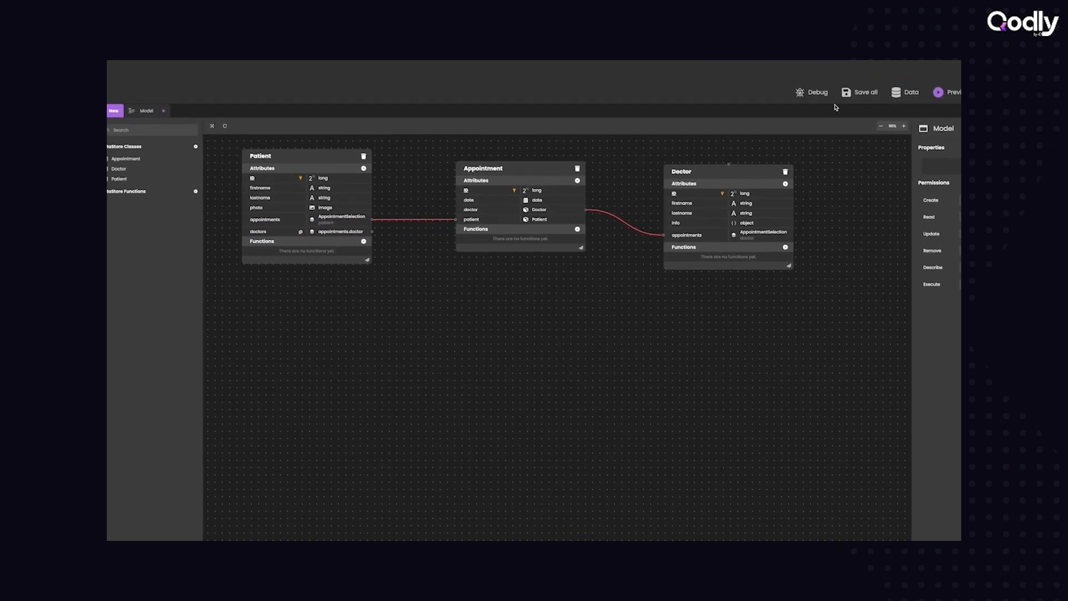
click(865, 96)
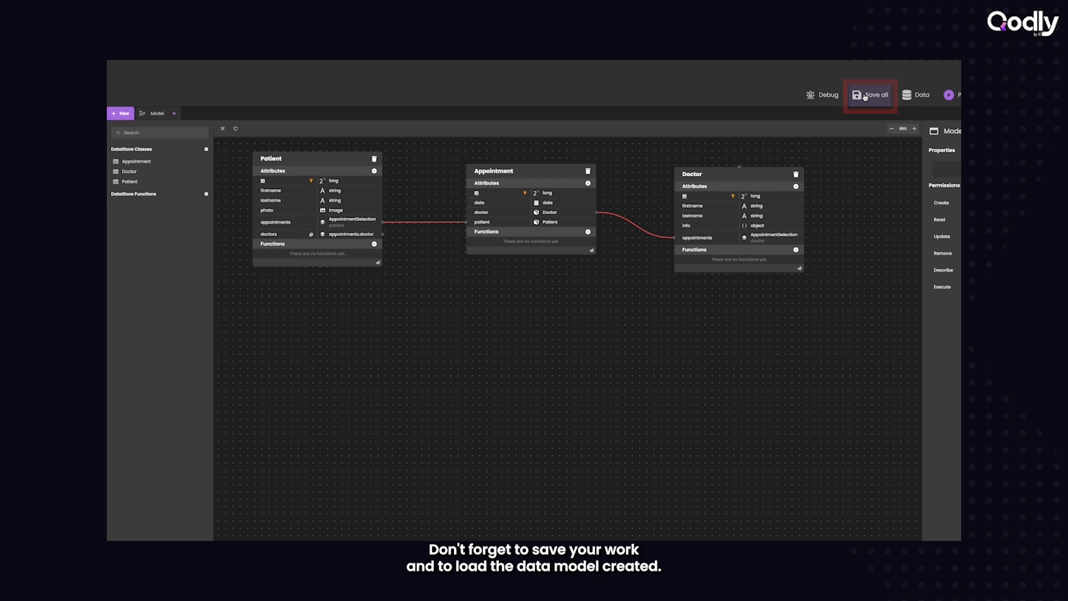